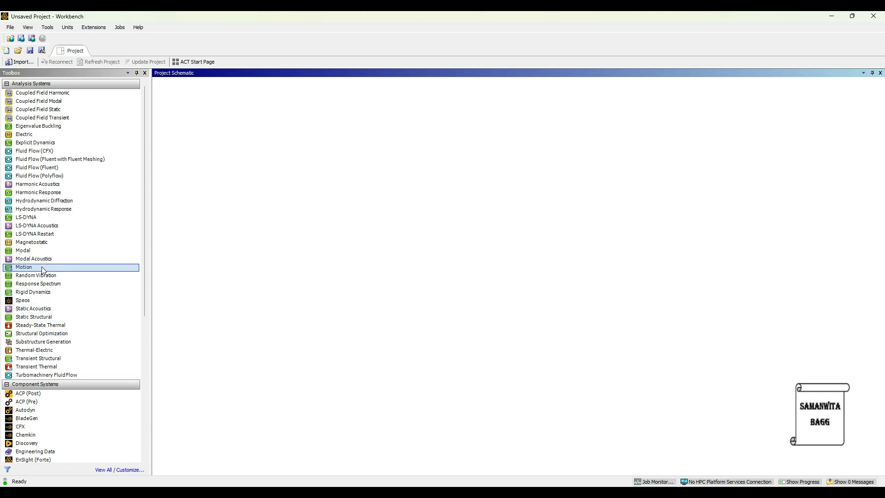
- Create a Modal analysis system and add Aluminum Alloy from General Materials to its engineering data
{"action": "left_click_drag", "start_coordinate": [34, 251], "coordinate": [393, 260]}
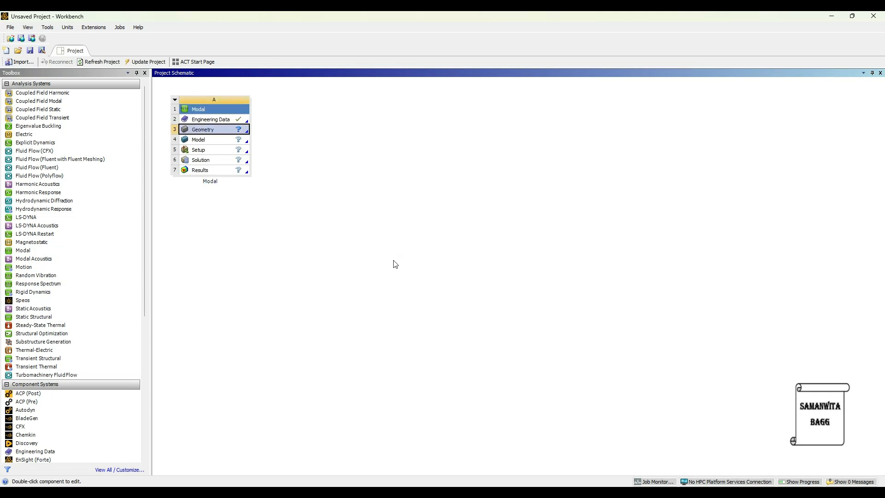
{"action": "double_click", "coordinate": [211, 120]}
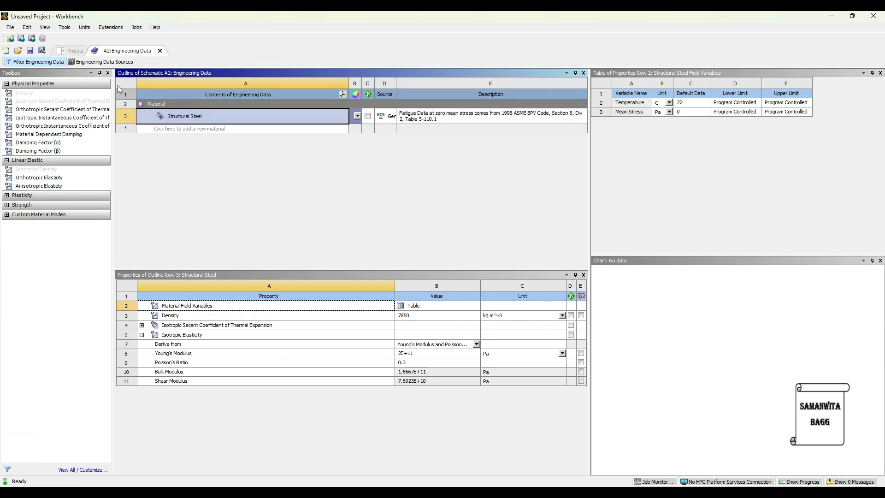
{"action": "left_click", "coordinate": [104, 61]}
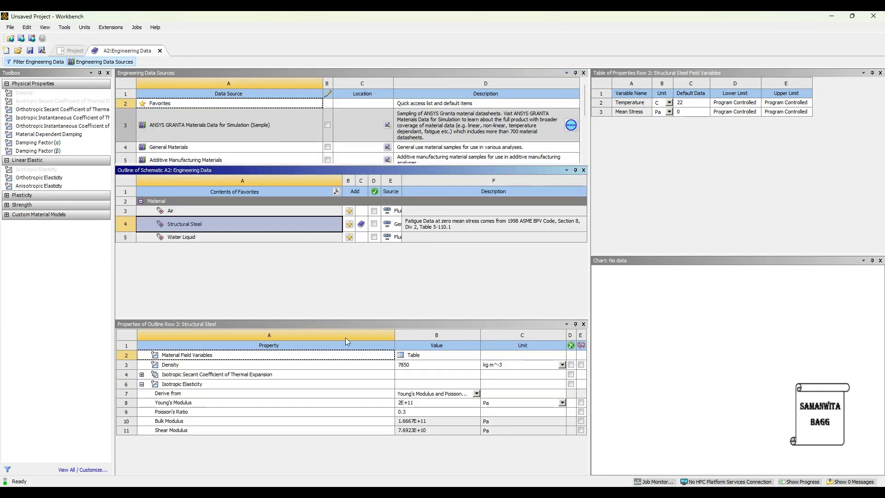
{"action": "left_click", "coordinate": [188, 146]}
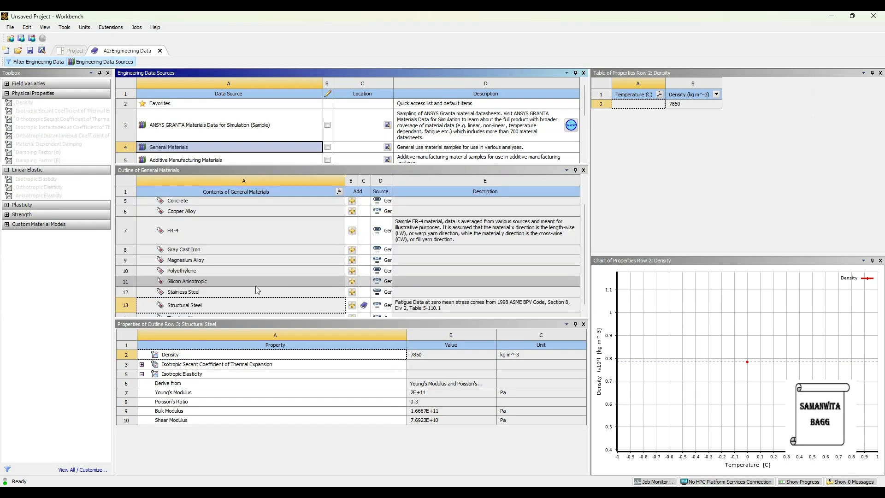
{"action": "scroll", "coordinate": [341, 248], "scroll_direction": "up", "scroll_amount": 1}
{"action": "left_click", "coordinate": [352, 222]}
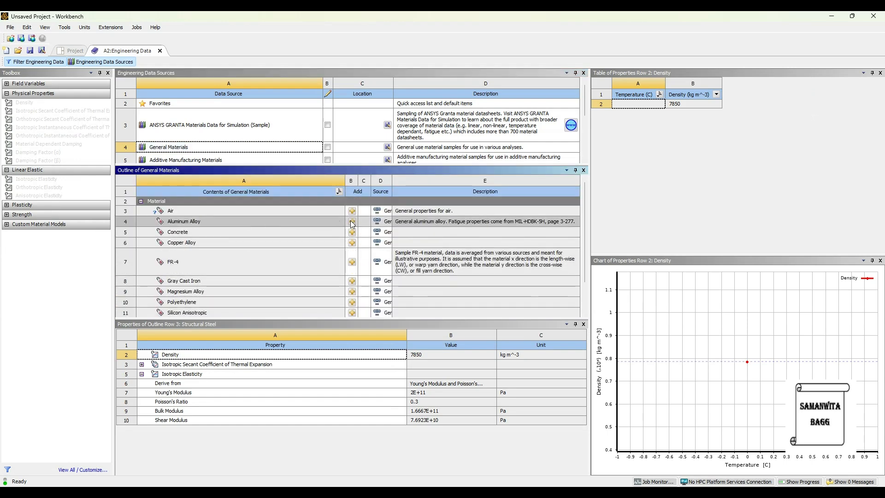
{"action": "scroll", "coordinate": [318, 253], "scroll_direction": "up", "scroll_amount": 1}
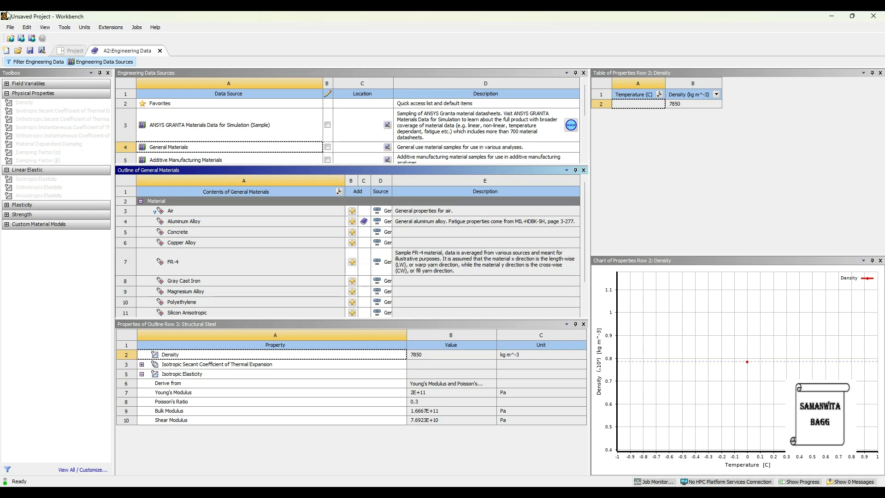
{"action": "left_click", "coordinate": [70, 51]}
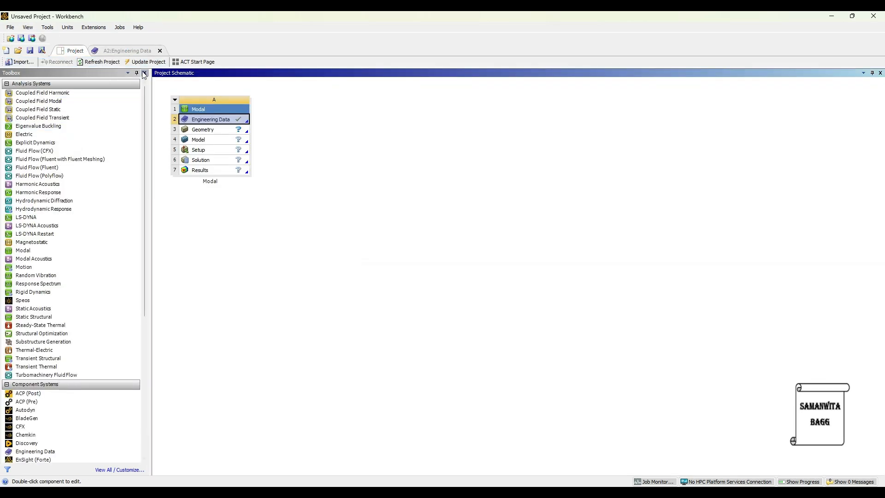
- Update the project and import naca2414.agdb as the Modal system's geometry
{"action": "left_click", "coordinate": [144, 65]}
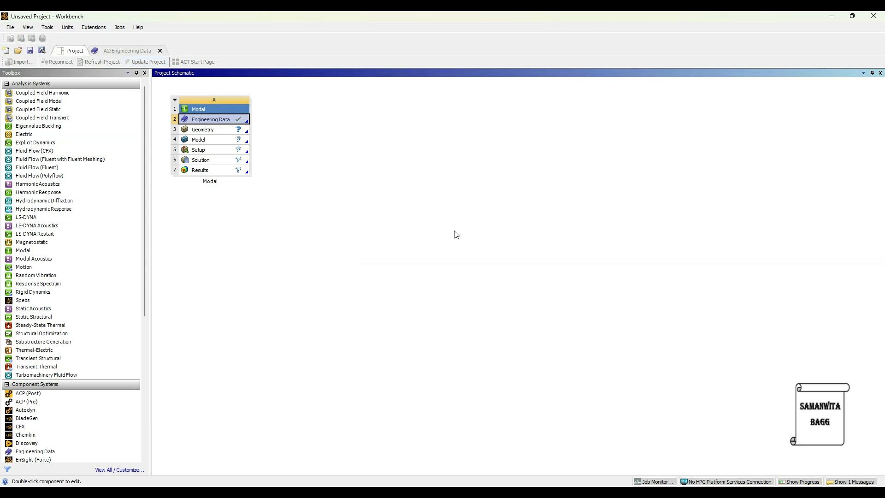
{"action": "left_click", "coordinate": [222, 133]}
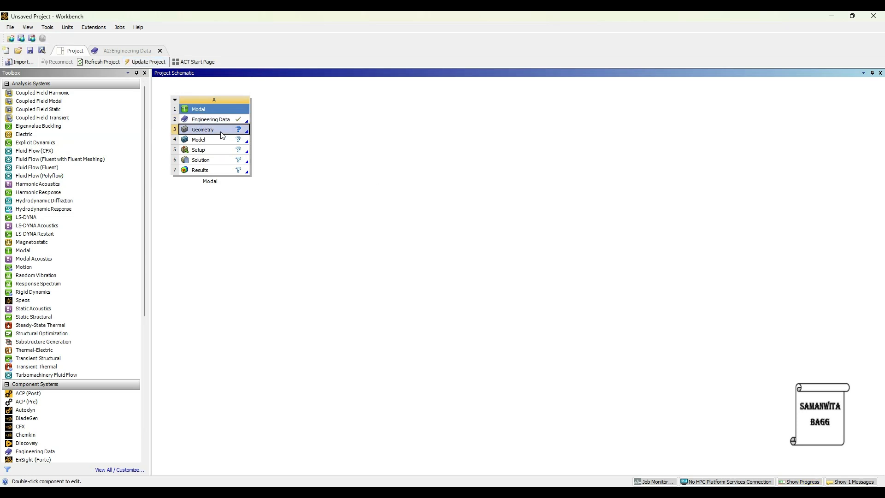
{"action": "right_click", "coordinate": [222, 134]}
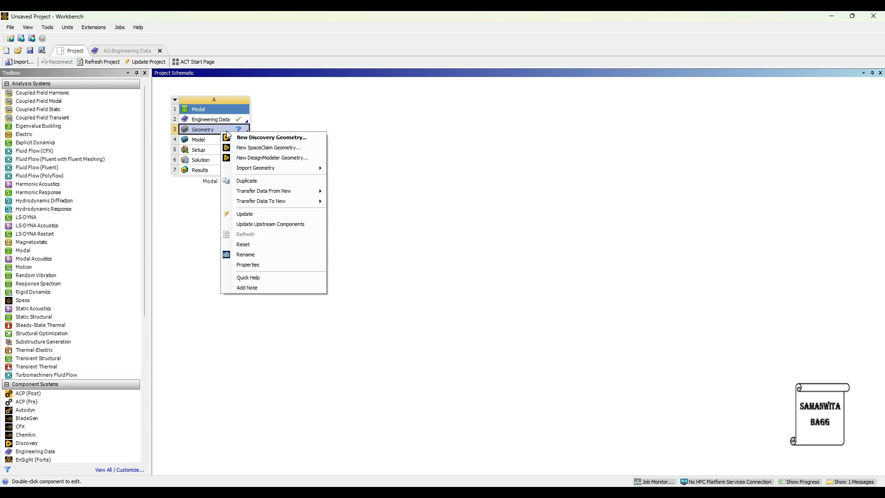
{"action": "mouse_move", "coordinate": [289, 171]}
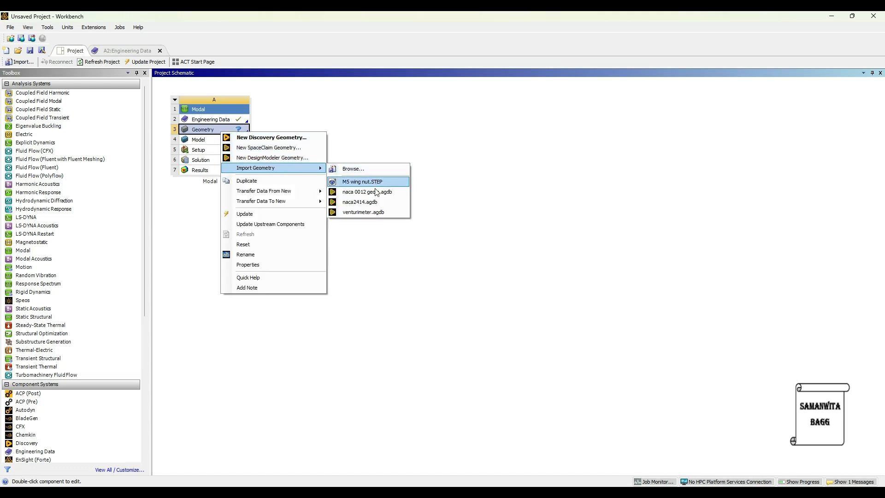
{"action": "left_click", "coordinate": [377, 203]}
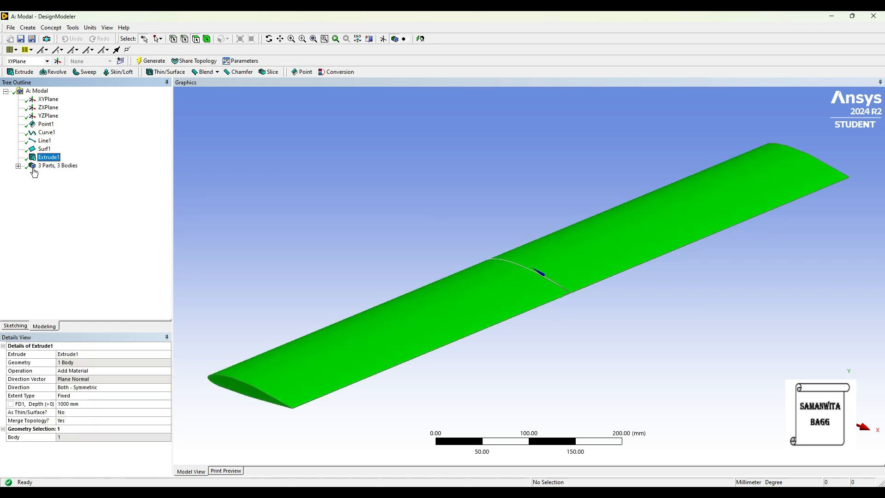
- Set the wing extrusion's depth to 500 mm and its direction to Normal, and regenerate the geometry
{"action": "left_click", "coordinate": [68, 404]}
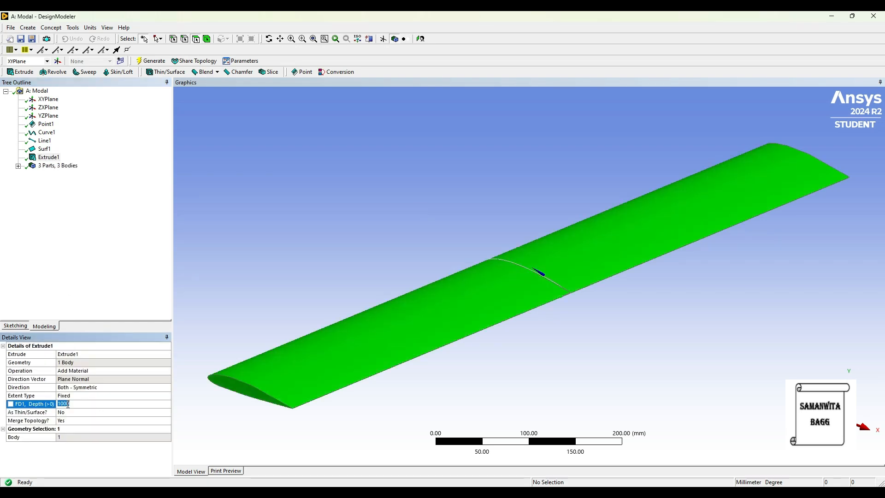
{"action": "type", "text": "5"}
{"action": "key", "text": "Return"}
{"action": "left_click", "coordinate": [116, 388]}
{"action": "left_click", "coordinate": [166, 387]}
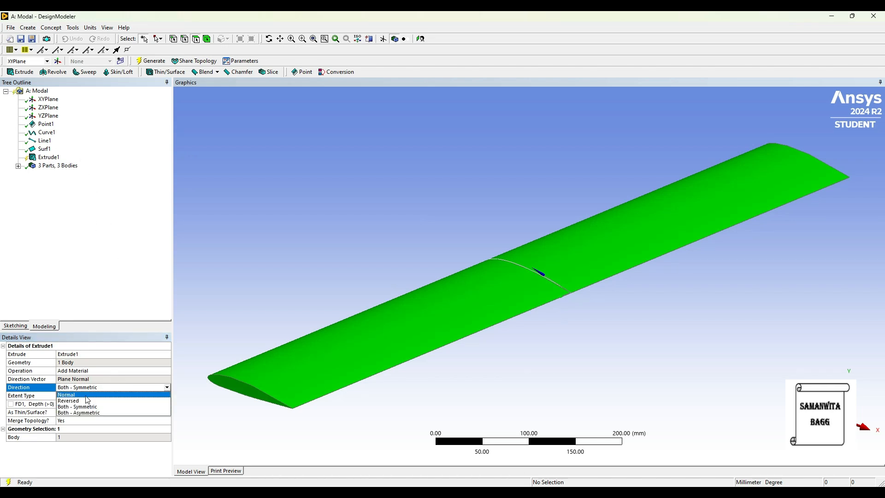
{"action": "left_click", "coordinate": [69, 395]}
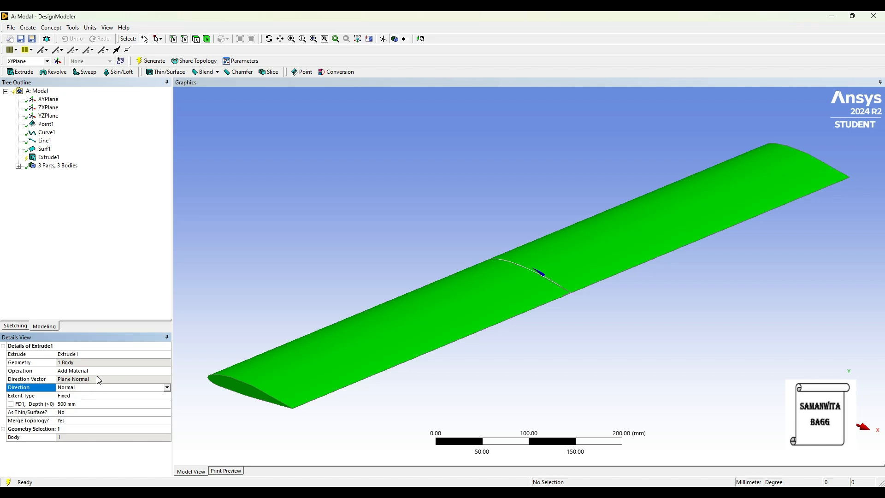
{"action": "left_click", "coordinate": [151, 61]}
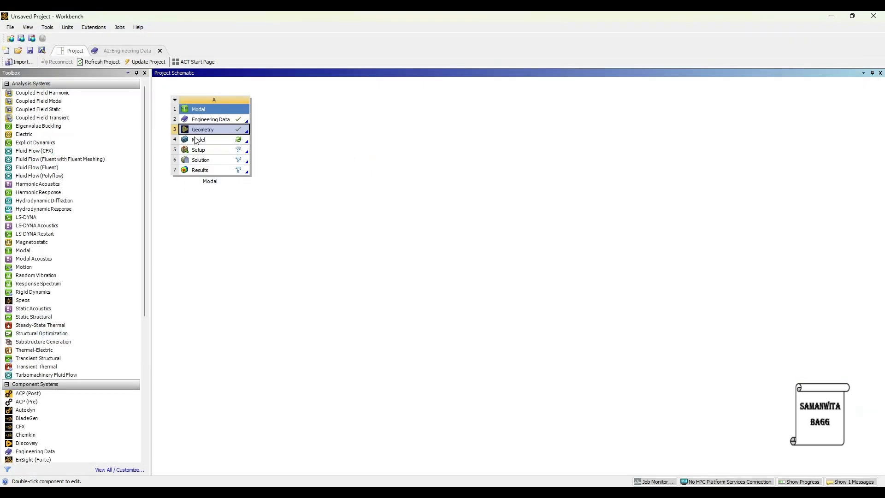
- Open the Modal system's model in Mechanical and suppress the line body and the surface body
{"action": "double_click", "coordinate": [208, 141]}
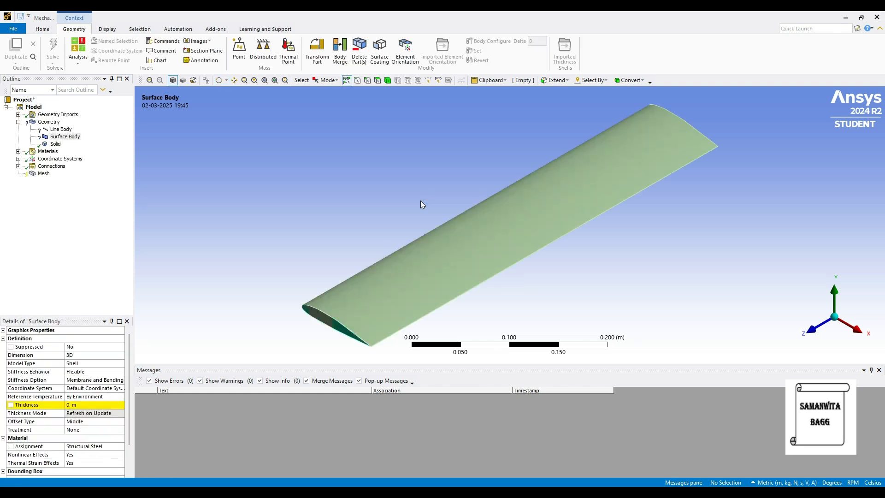
{"action": "right_click", "coordinate": [62, 130]}
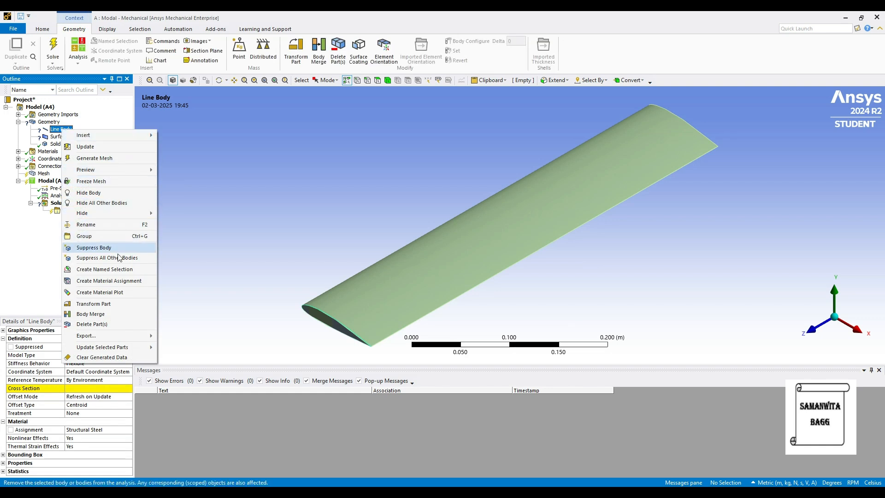
{"action": "left_click", "coordinate": [113, 248]}
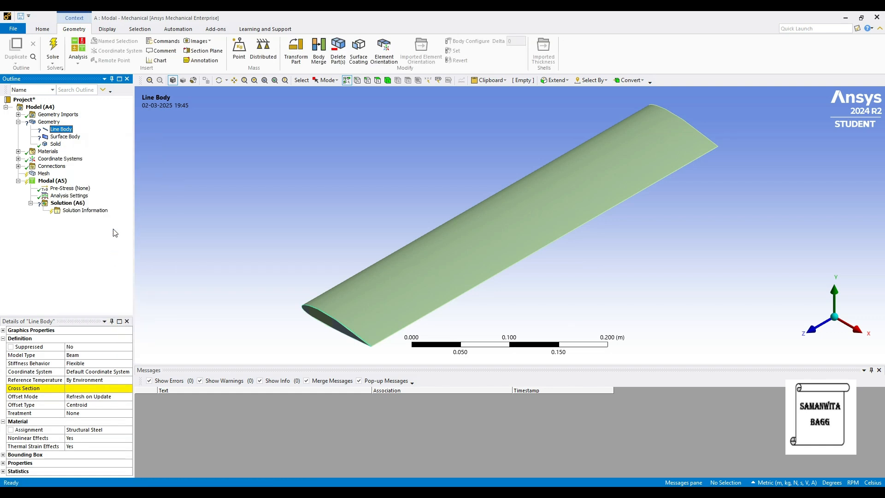
{"action": "right_click", "coordinate": [73, 139]}
{"action": "left_click", "coordinate": [105, 257]}
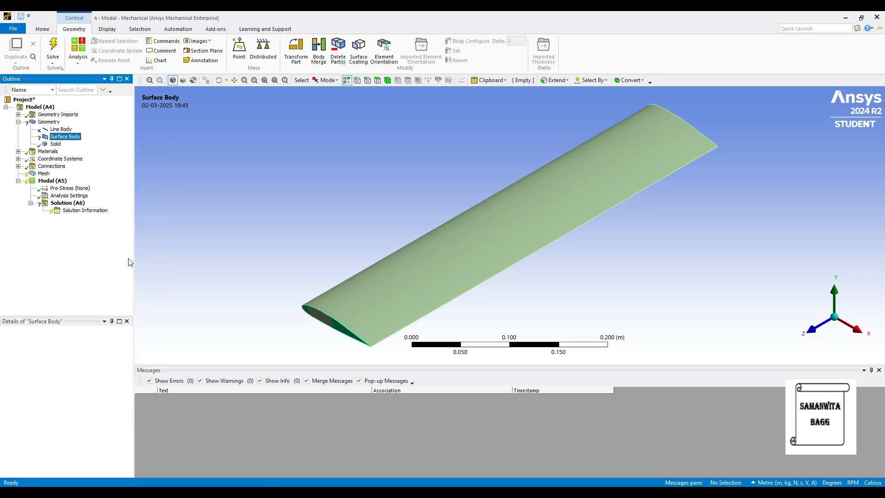
- Assign Aluminum Alloy as the material of the solid wing body
{"action": "left_click", "coordinate": [55, 144]}
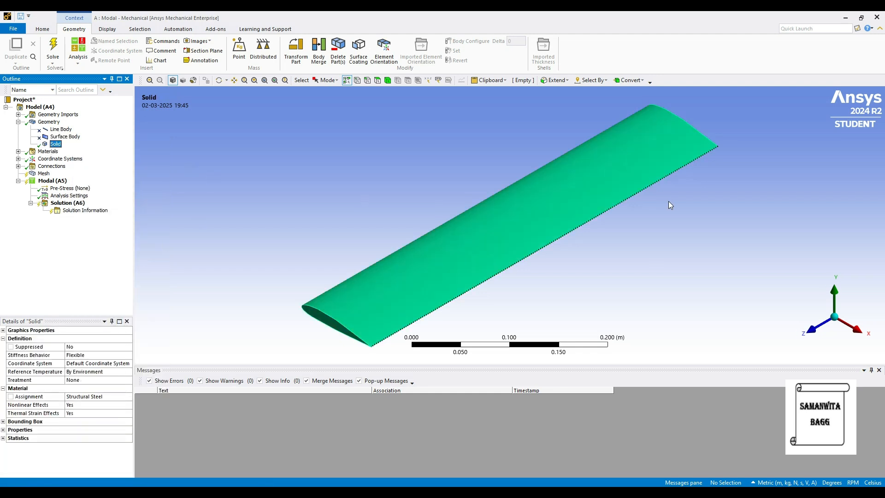
{"action": "scroll", "coordinate": [452, 231], "scroll_direction": "down", "scroll_amount": 2}
{"action": "scroll", "coordinate": [426, 272], "scroll_direction": "up", "scroll_amount": 2}
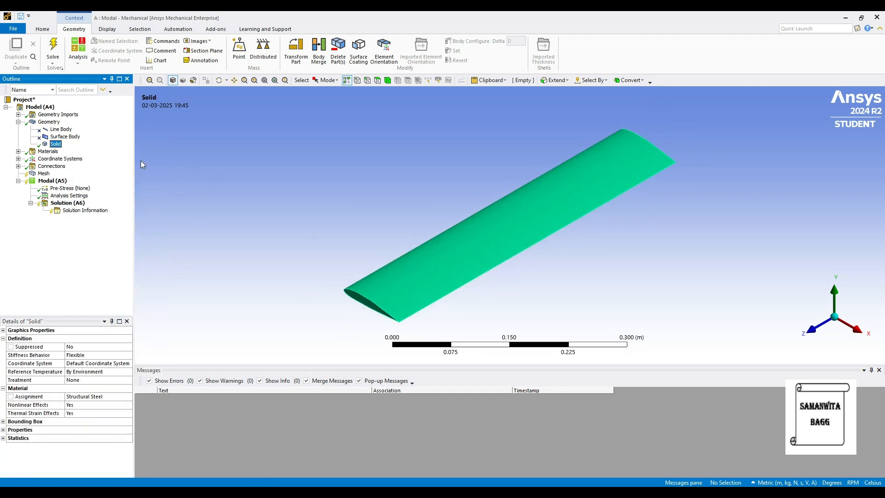
{"action": "left_click", "coordinate": [105, 399]}
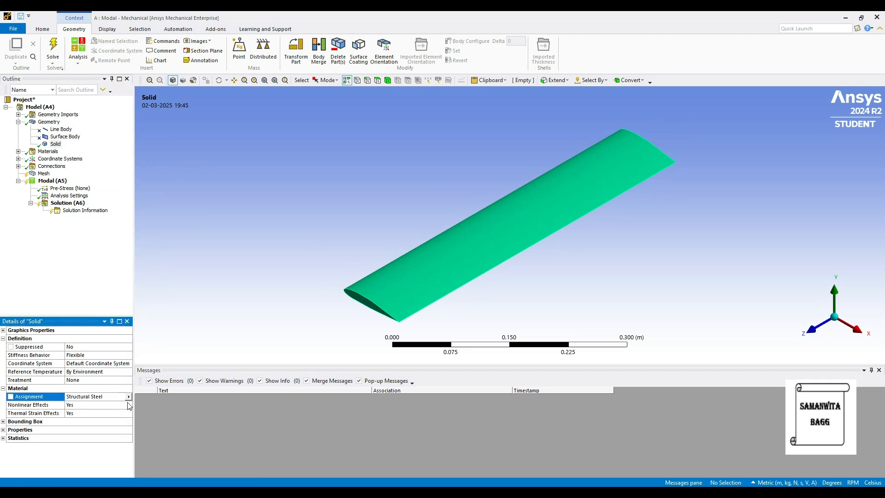
{"action": "left_click", "coordinate": [128, 396]}
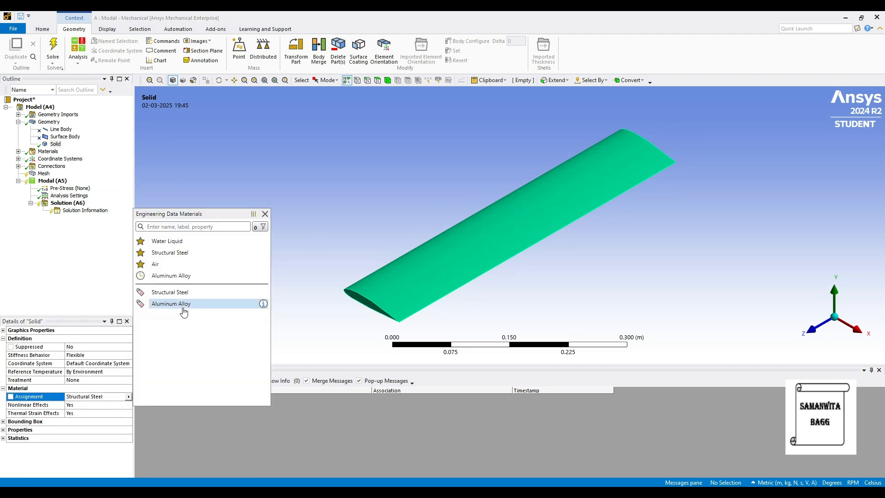
{"action": "left_click", "coordinate": [198, 302]}
- Set the mesh element size to 0.01 m and generate the mesh
{"action": "left_click", "coordinate": [44, 174]}
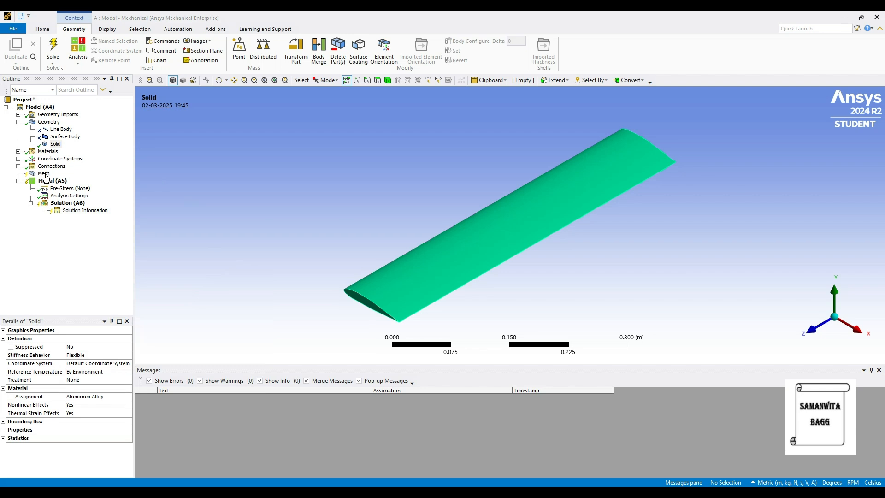
{"action": "left_click", "coordinate": [69, 371]}
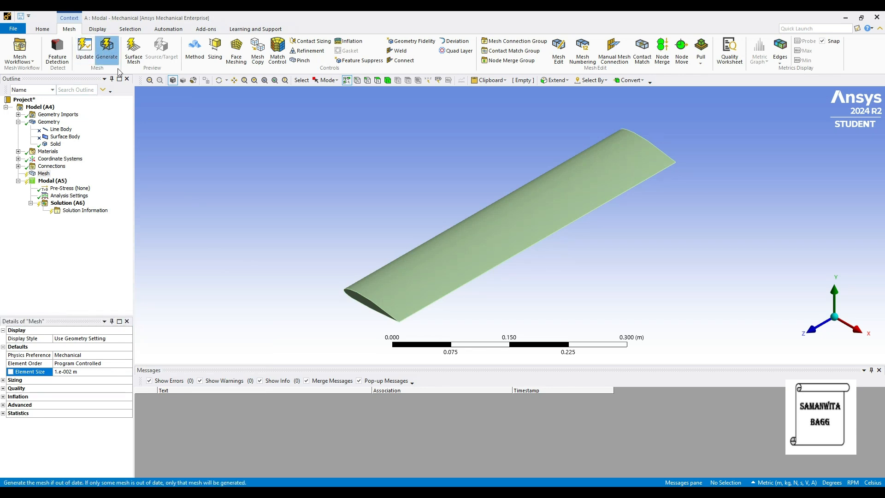
{"action": "left_click", "coordinate": [107, 50]}
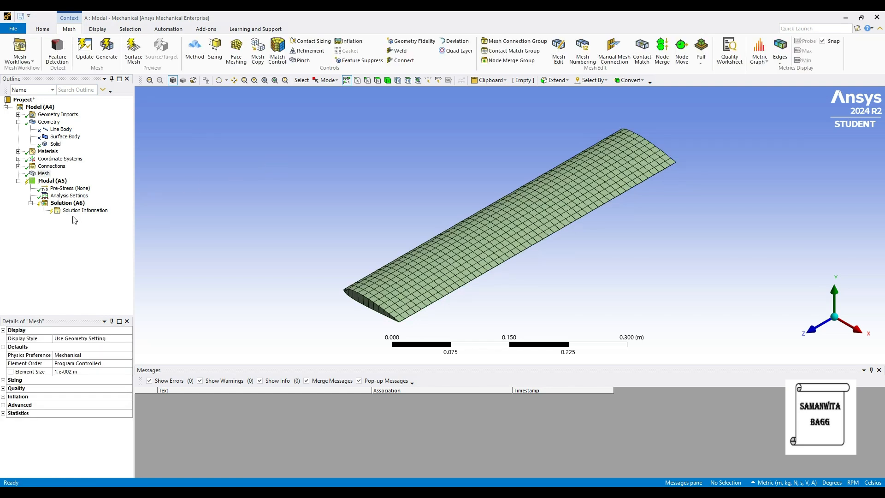
- Apply a fixed support to the airfoil-shaped face at the near end of the wing
{"action": "middle_click_drag", "start_coordinate": [390, 289], "coordinate": [405, 305]}
{"action": "left_click", "coordinate": [64, 184]}
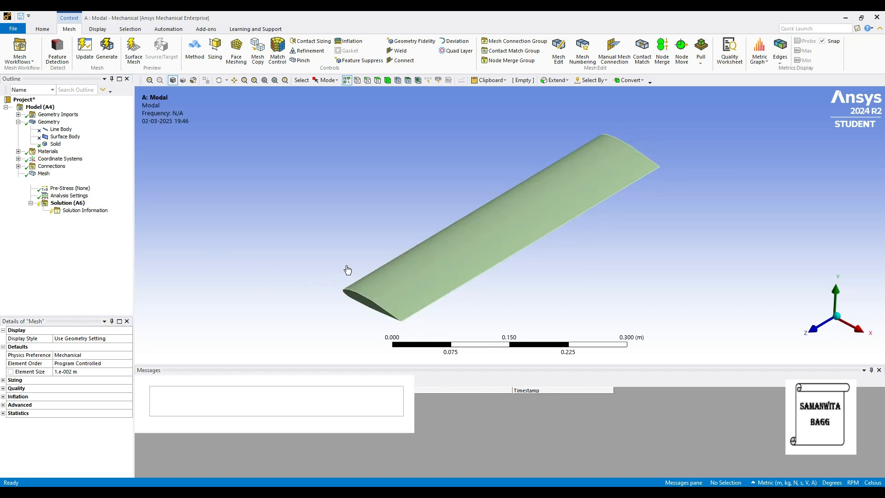
{"action": "left_click", "coordinate": [370, 306]}
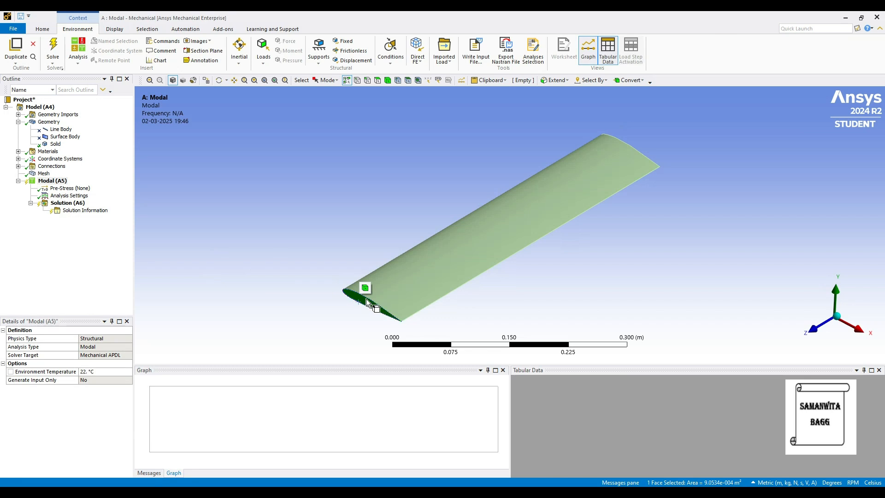
{"action": "right_click", "coordinate": [365, 300]}
{"action": "mouse_move", "coordinate": [393, 35]}
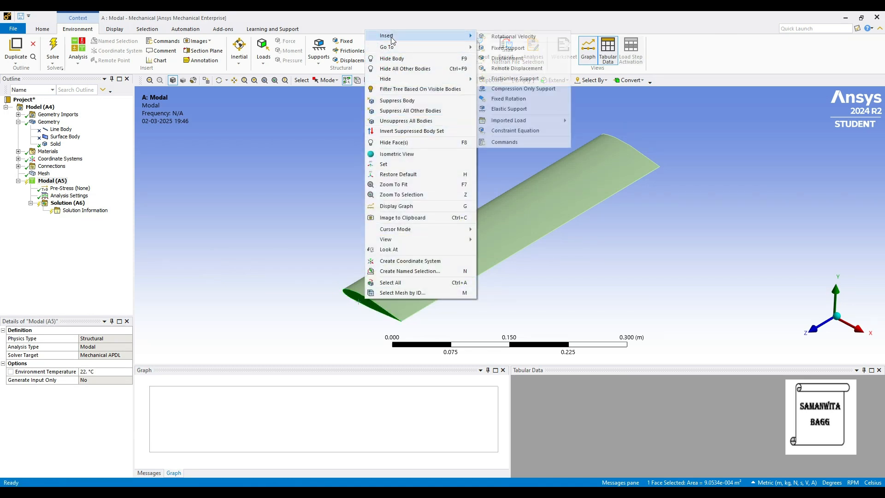
{"action": "left_click", "coordinate": [509, 52]}
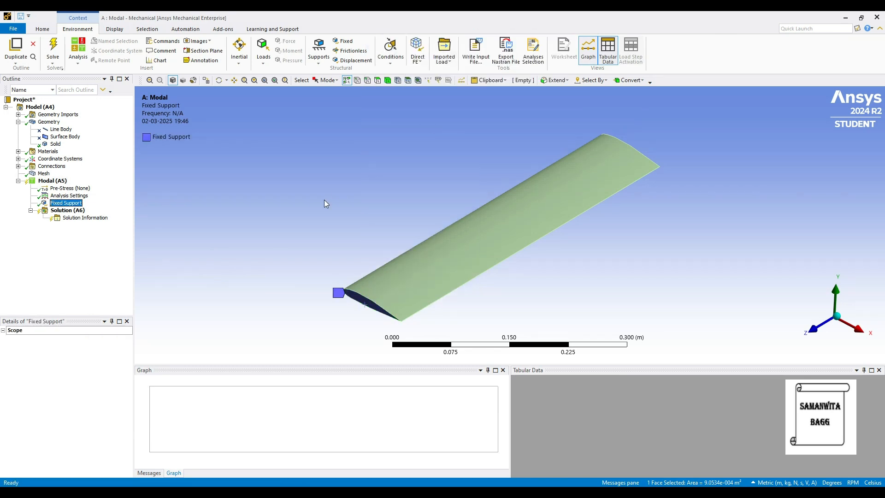
- Solve the modal analysis and check the maximum modes setting and the natural frequency results
{"action": "left_click", "coordinate": [73, 211]}
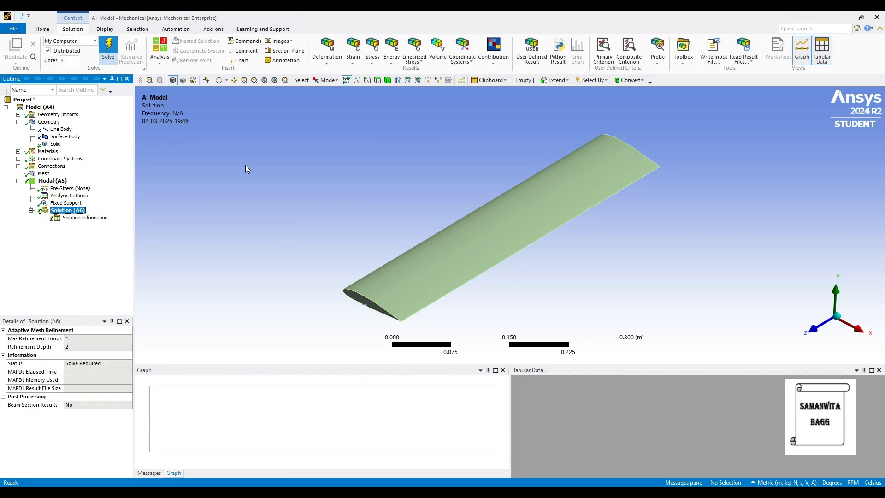
{"action": "key", "text": "F5"}
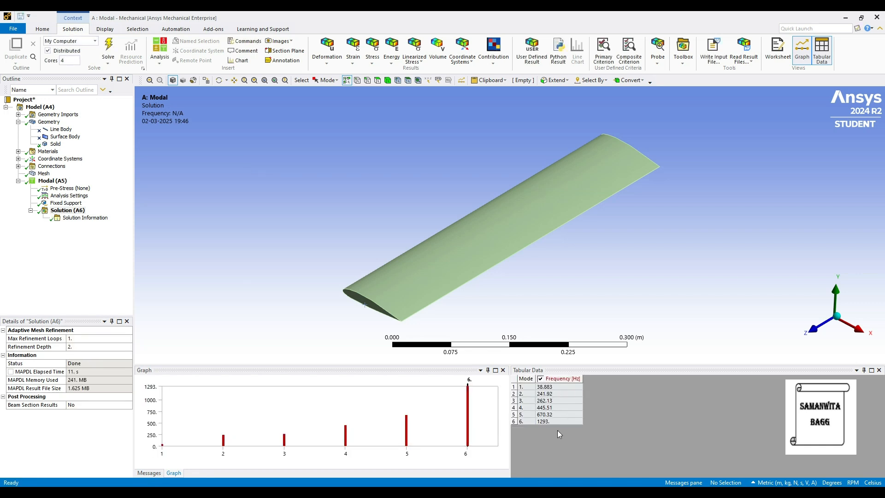
{"action": "left_click", "coordinate": [65, 196]}
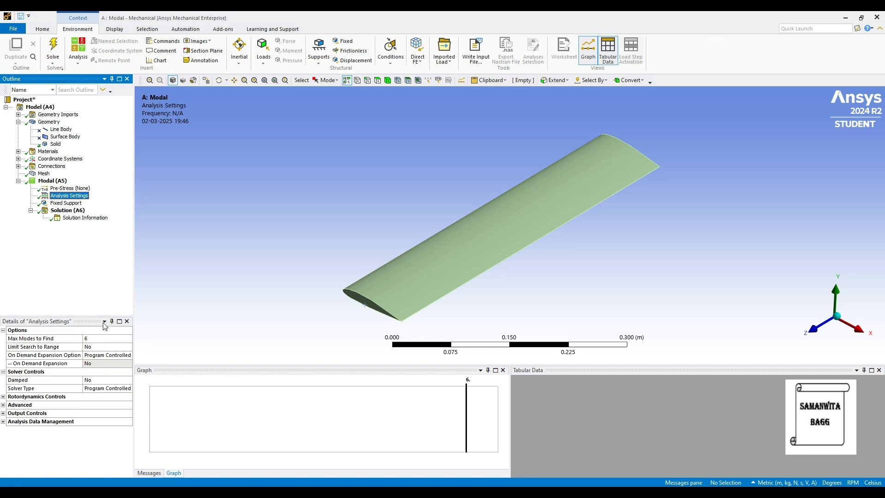
{"action": "left_click", "coordinate": [67, 211]}
{"action": "left_click", "coordinate": [483, 418]}
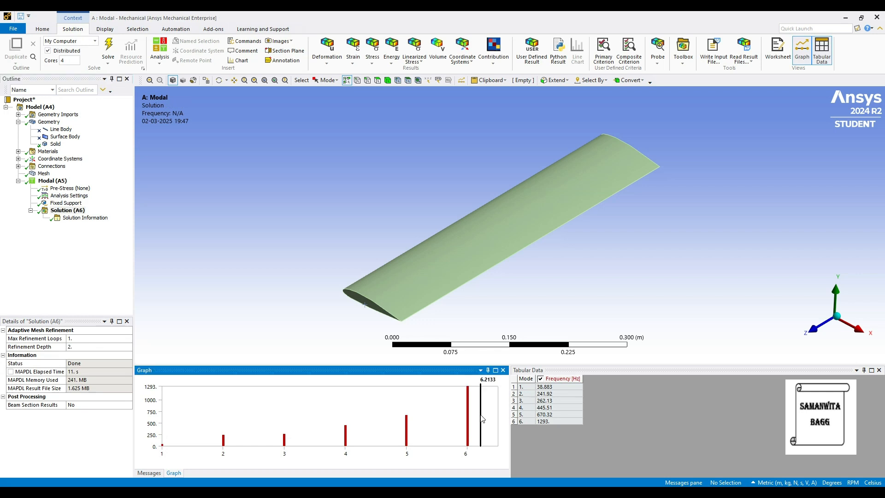
- Create total deformation mode shape results for all six modes under the solution and evaluate them
{"action": "right_click", "coordinate": [481, 417]}
{"action": "left_click", "coordinate": [495, 420]}
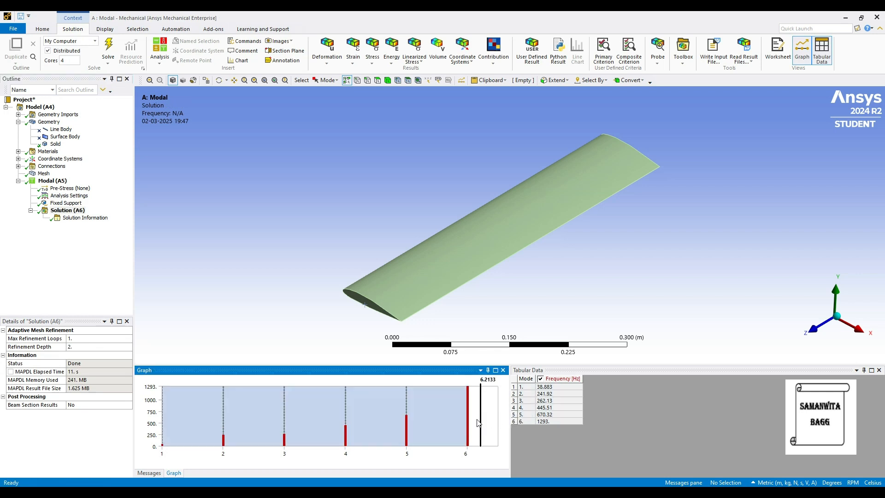
{"action": "right_click", "coordinate": [481, 422]}
{"action": "left_click", "coordinate": [505, 425]}
{"action": "left_click", "coordinate": [67, 210]}
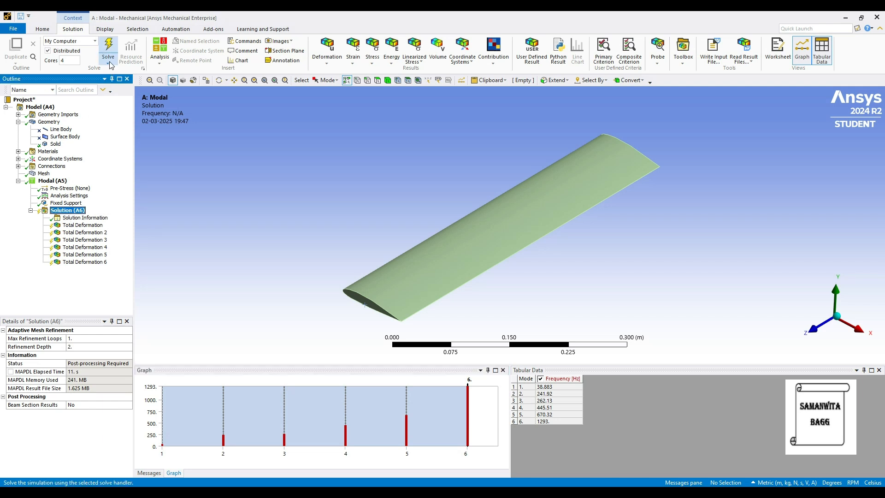
{"action": "left_click", "coordinate": [108, 47]}
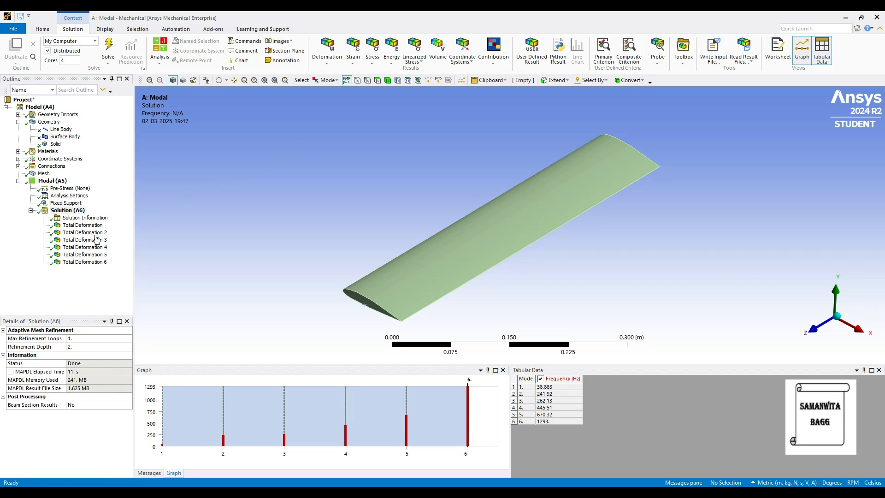
- View the first mode's total deformation in the Metric (mm, kg, N, s, mV, mA) unit system, and restore Metric (m, kg, N, s, V, A)
{"action": "left_click", "coordinate": [83, 226]}
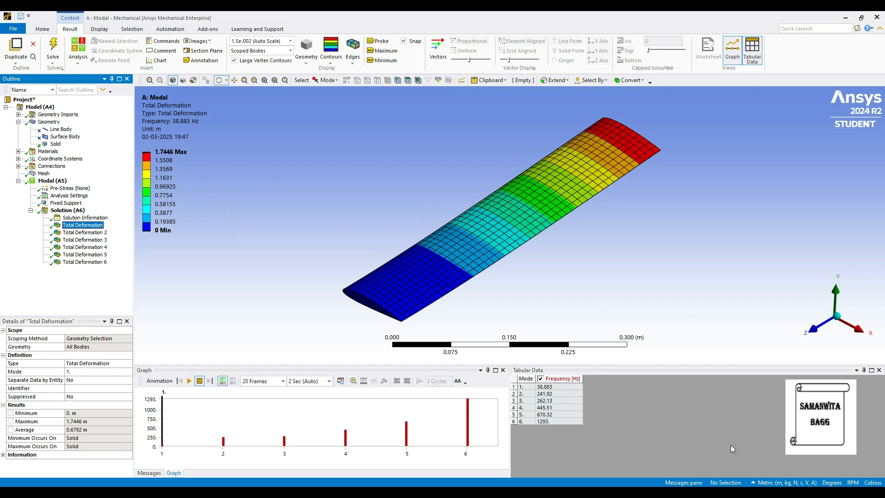
{"action": "left_click", "coordinate": [787, 484]}
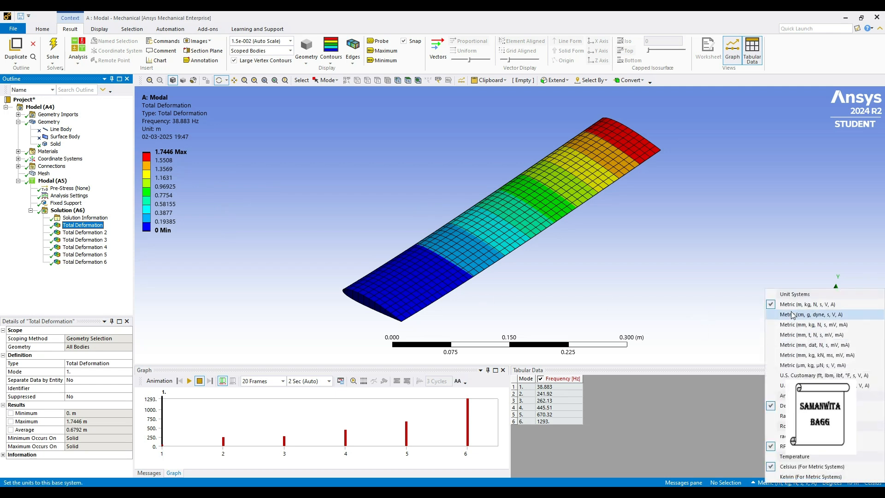
{"action": "left_click", "coordinate": [791, 324]}
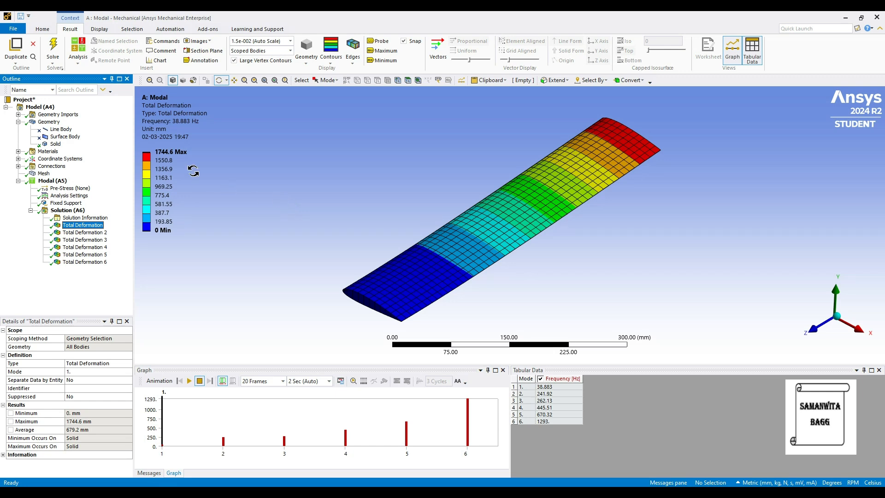
{"action": "left_click", "coordinate": [786, 484]}
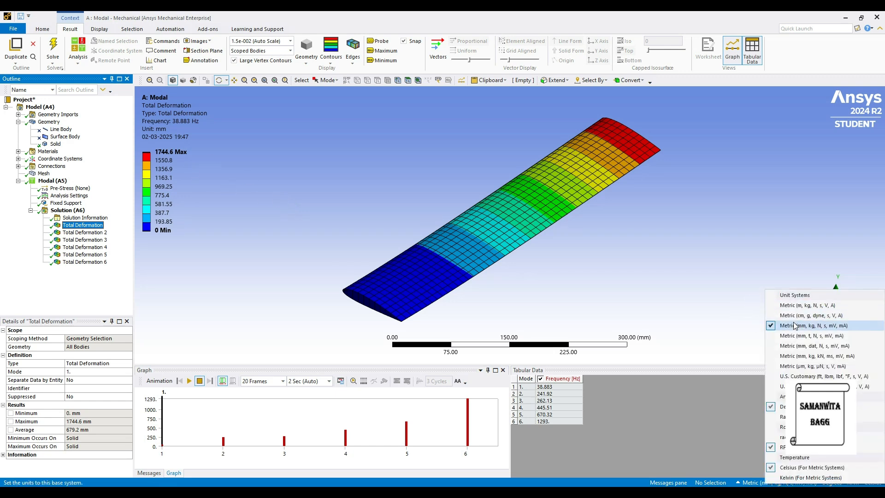
{"action": "left_click", "coordinate": [801, 304]}
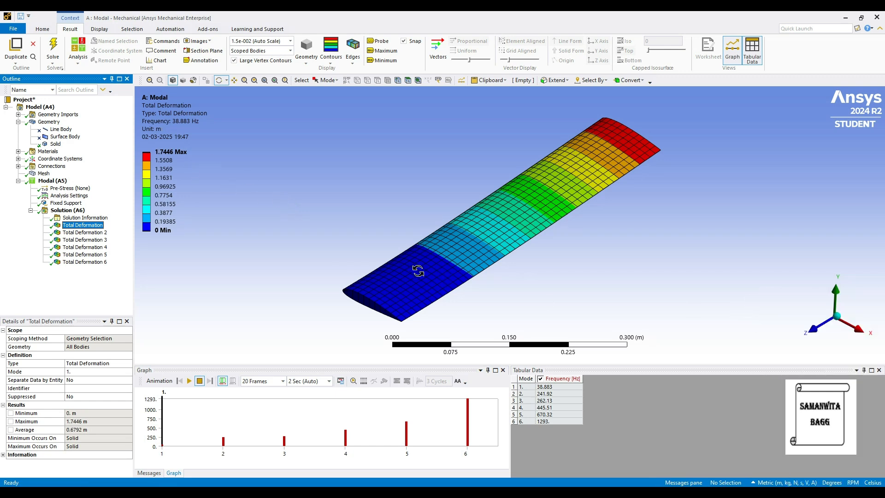
- View the total deformation of the second and third modes, playing and pausing the animation of each
{"action": "left_click", "coordinate": [96, 234]}
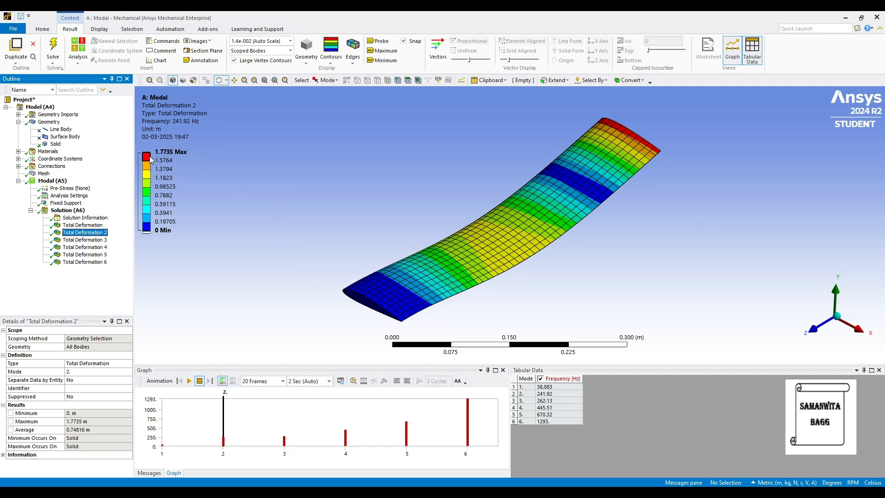
{"action": "left_click", "coordinate": [189, 382]}
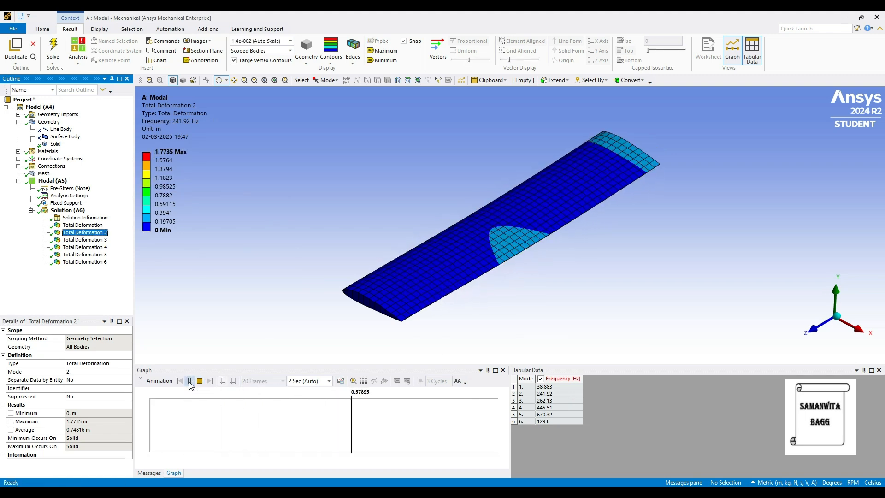
{"action": "left_click", "coordinate": [189, 381]}
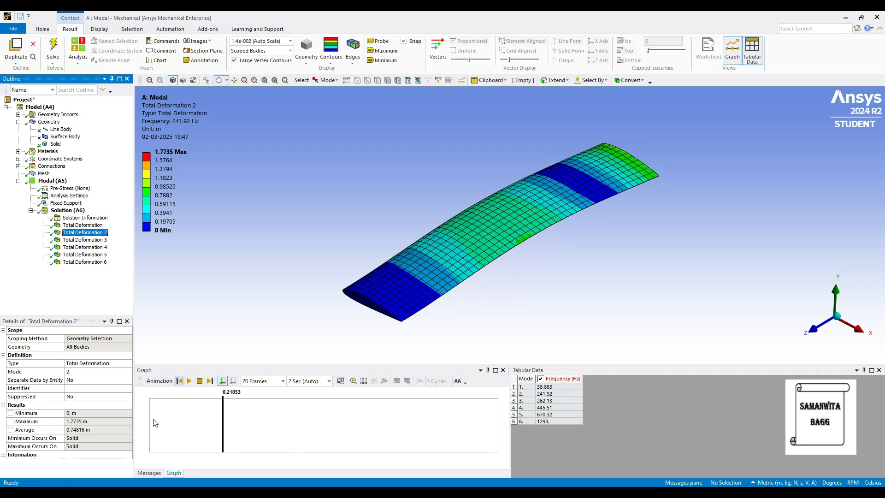
{"action": "left_click", "coordinate": [92, 241]}
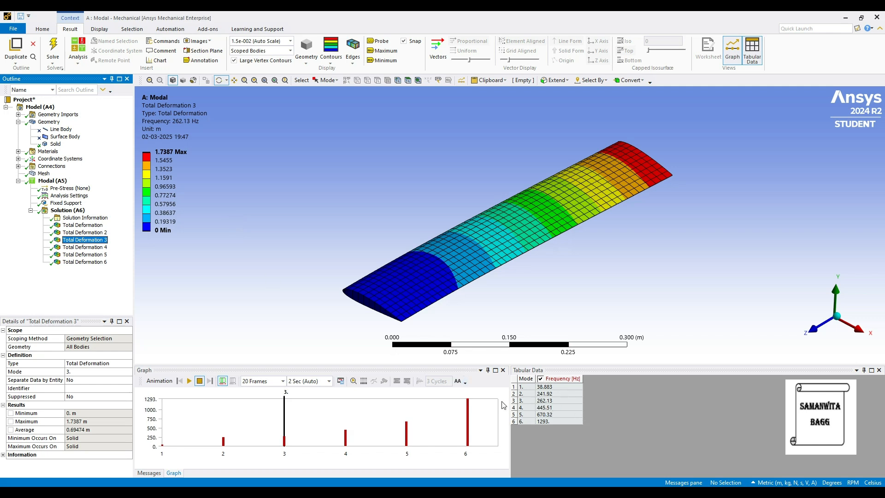
{"action": "left_click", "coordinate": [189, 381]}
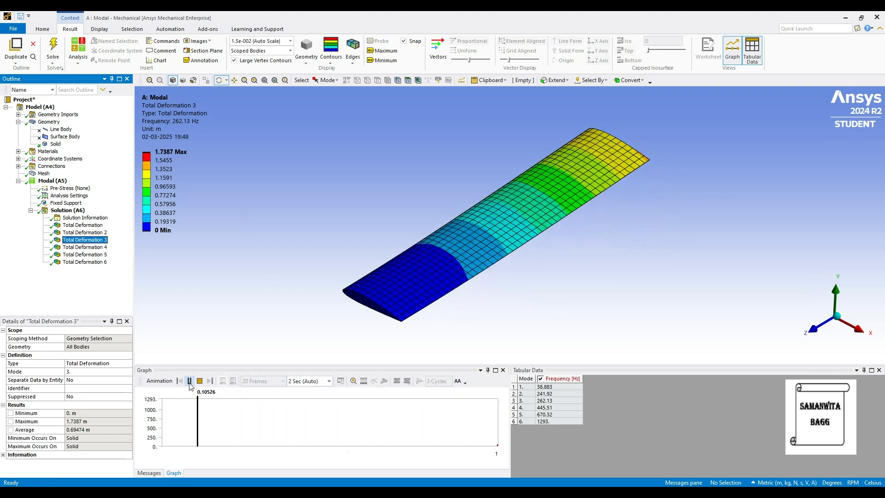
{"action": "left_click", "coordinate": [189, 383]}
- Play and pause the total deformation animation of the first mode and of the fourth mode
{"action": "left_click", "coordinate": [90, 226]}
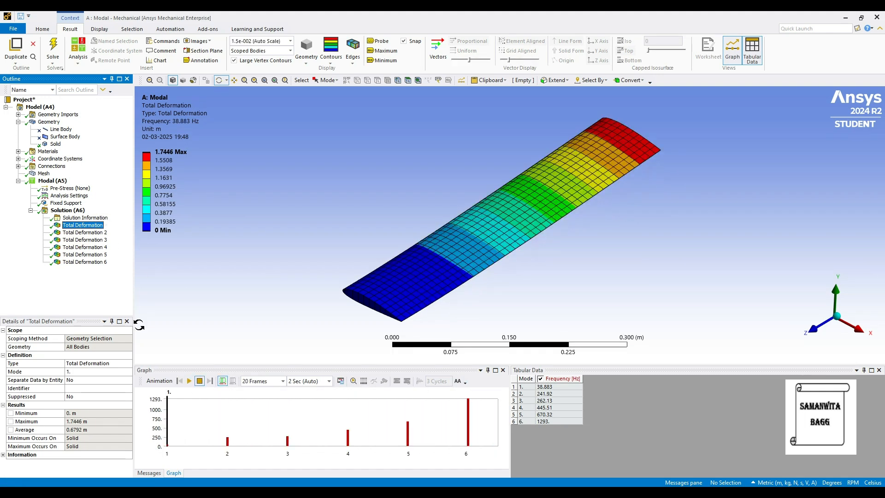
{"action": "left_click", "coordinate": [189, 381]}
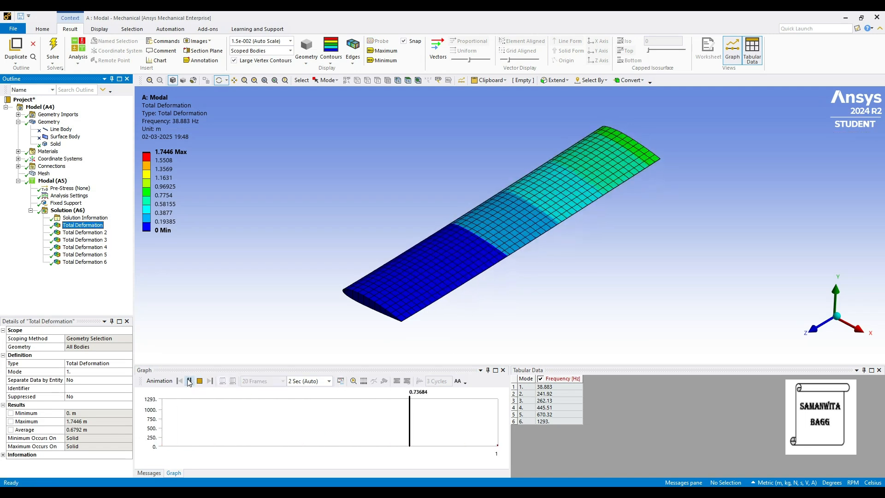
{"action": "left_click", "coordinate": [189, 382]}
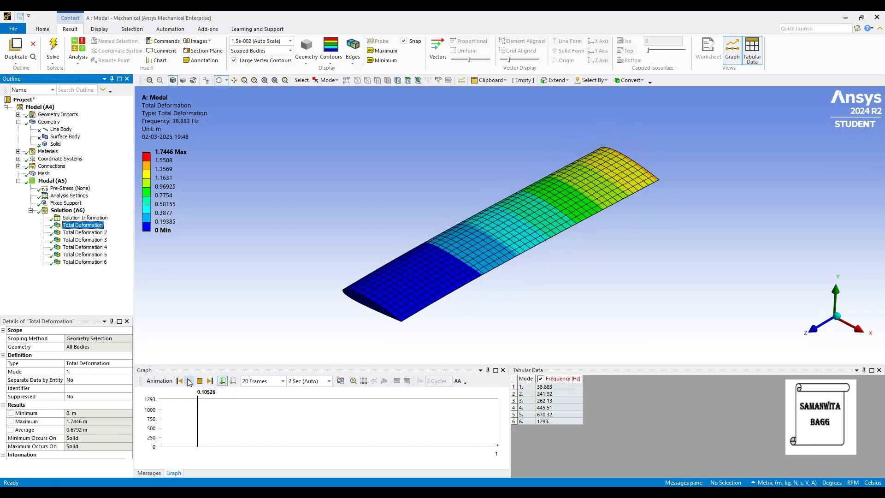
{"action": "left_click", "coordinate": [92, 247]}
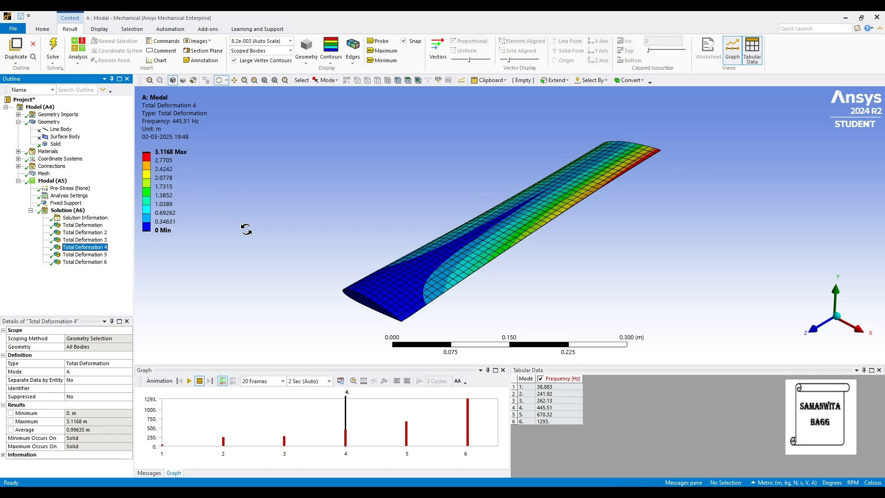
{"action": "left_click", "coordinate": [188, 381]}
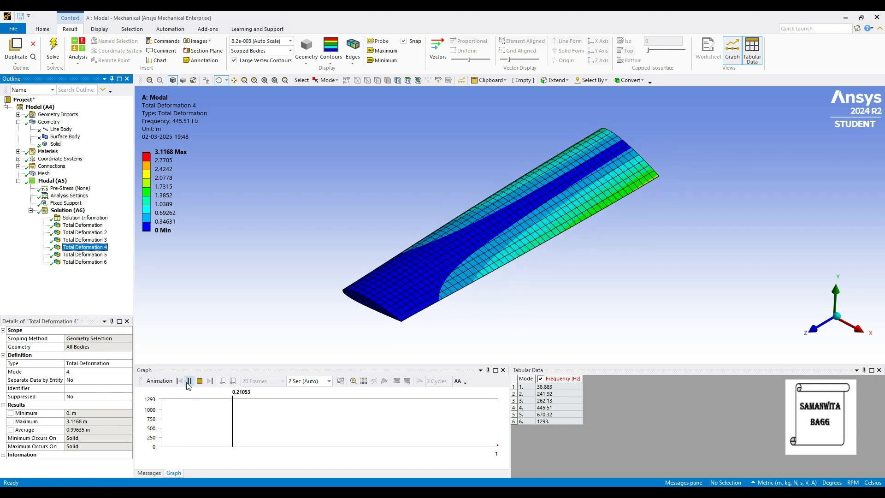
{"action": "left_click", "coordinate": [189, 382]}
- Examine the fifth and sixth mode shapes of the wing, playing and pausing the deformation animation of each
{"action": "left_click", "coordinate": [113, 254]}
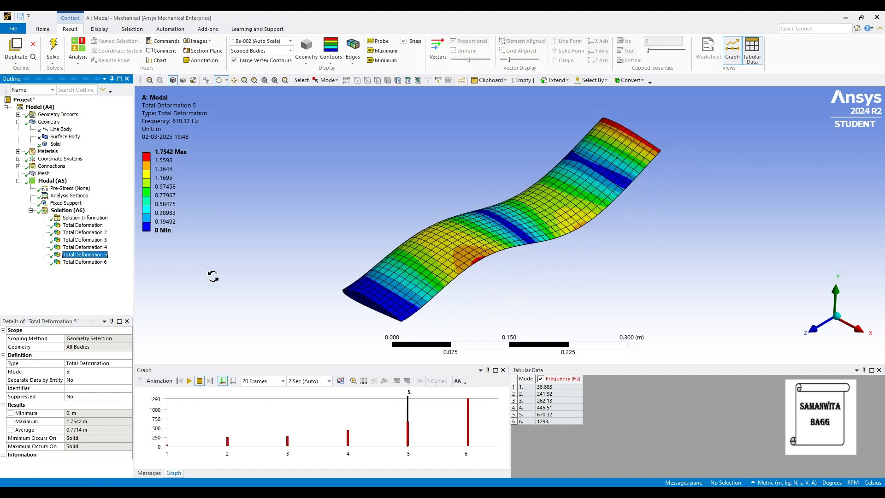
{"action": "left_click", "coordinate": [189, 381]}
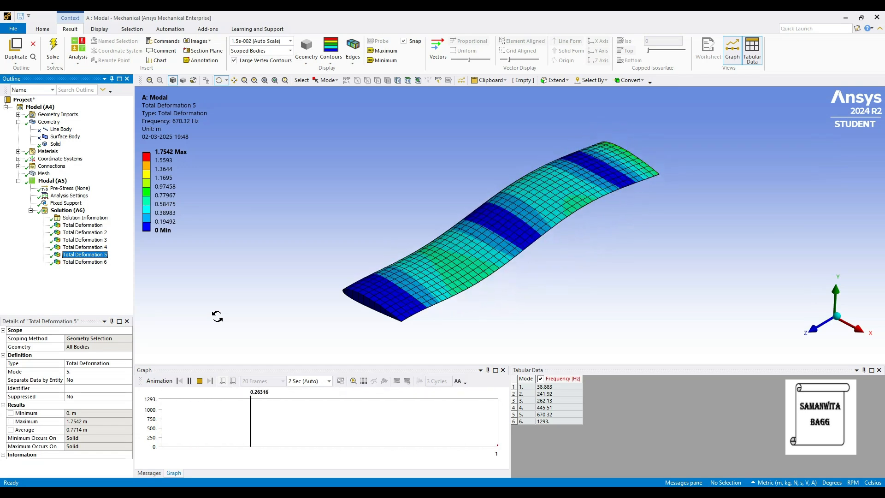
{"action": "left_click", "coordinate": [188, 381]}
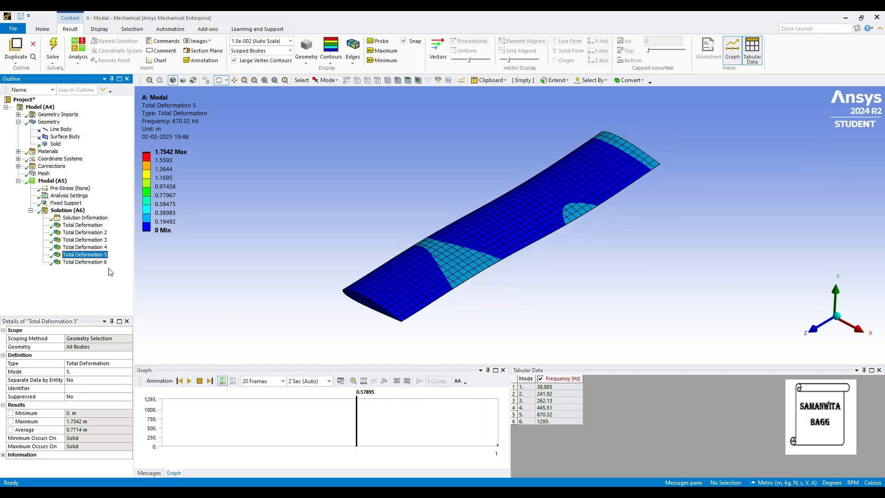
{"action": "left_click", "coordinate": [88, 262]}
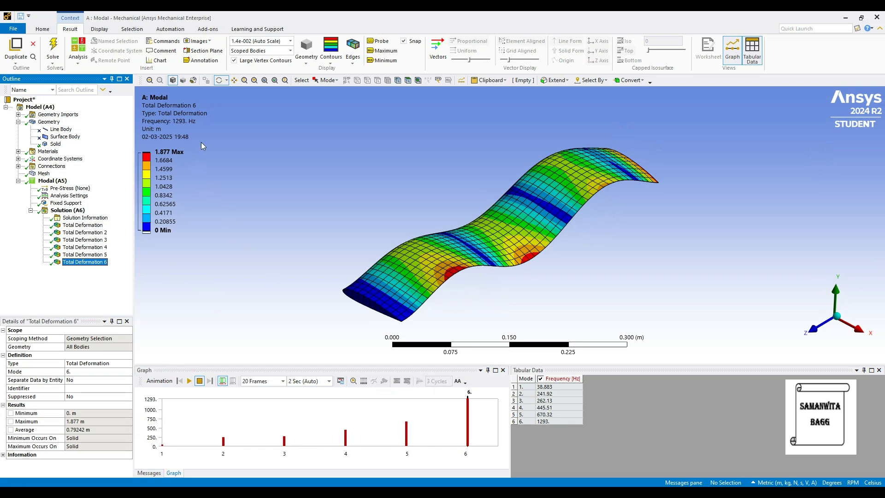
{"action": "left_click", "coordinate": [189, 380]}
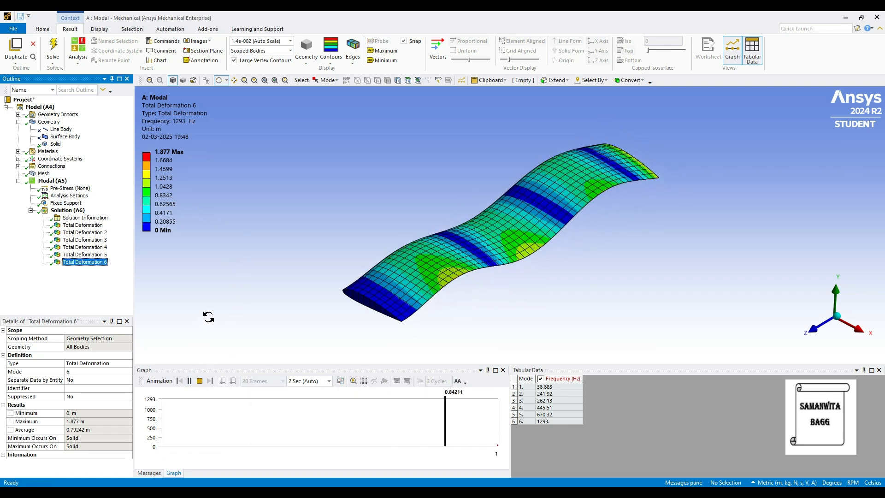
{"action": "left_click", "coordinate": [190, 380]}
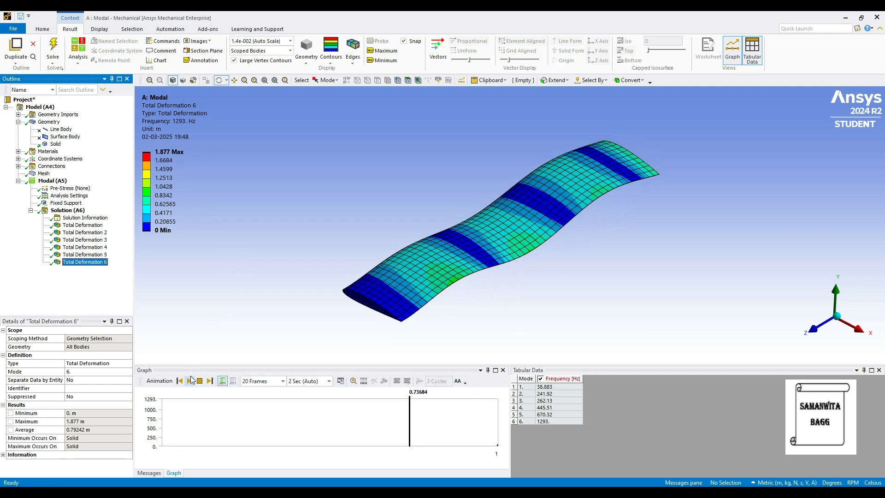